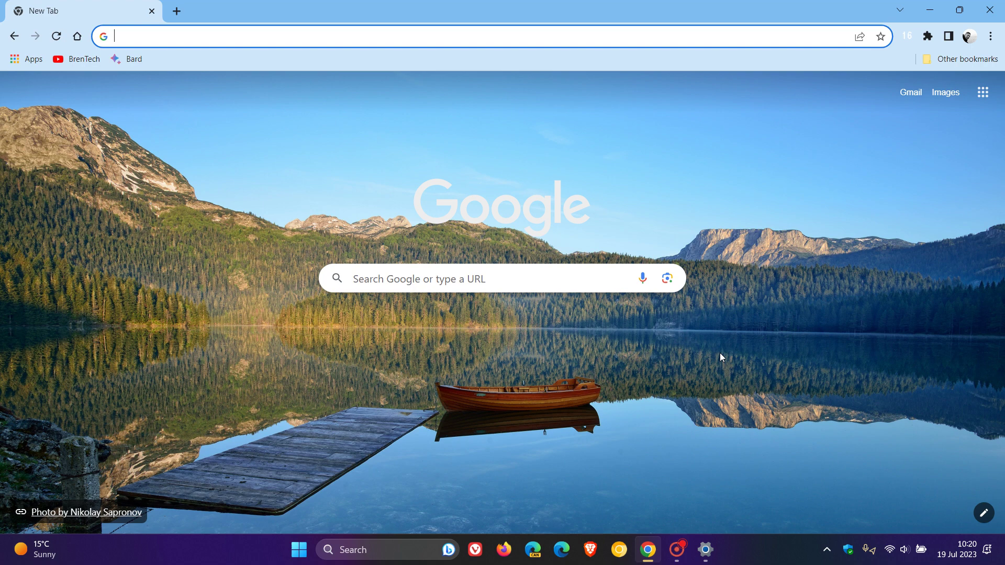
# - Check the About Chrome page shows Chrome is up to date at version 115.0.5790.99
pyautogui.click(990, 36)
pyautogui.moveTo(895, 296)
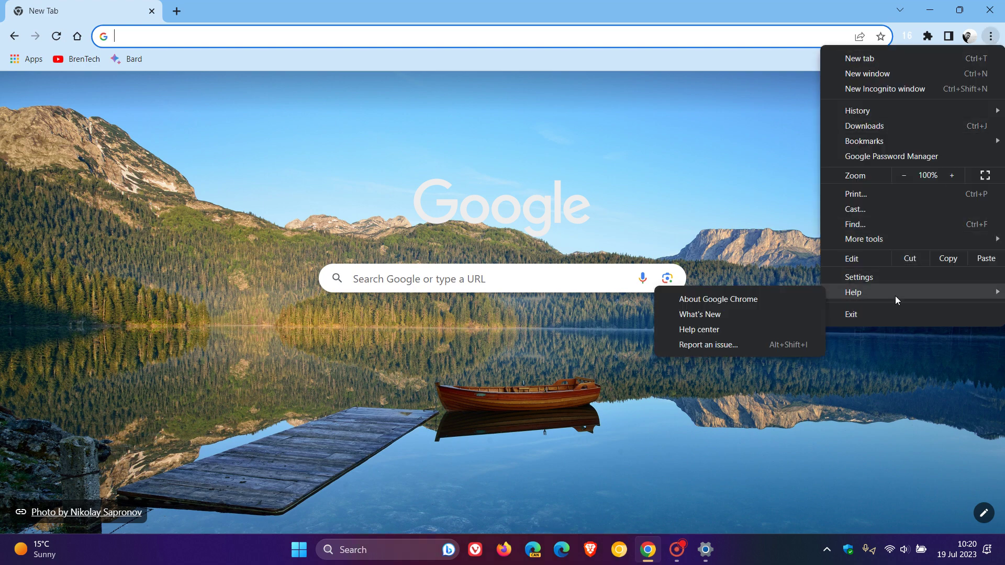
pyautogui.click(778, 301)
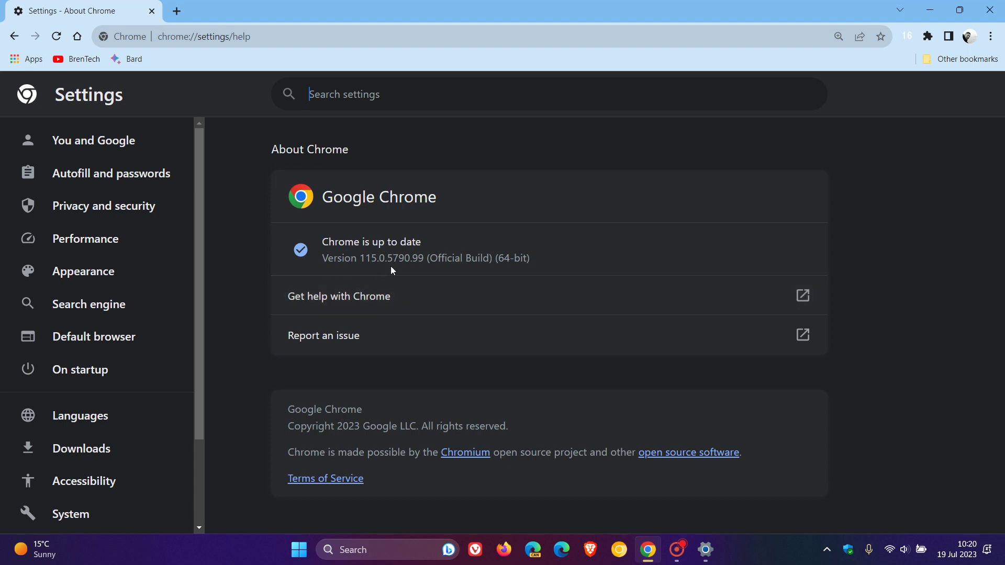
pyautogui.moveTo(411, 259); pyautogui.dragTo(446, 261)
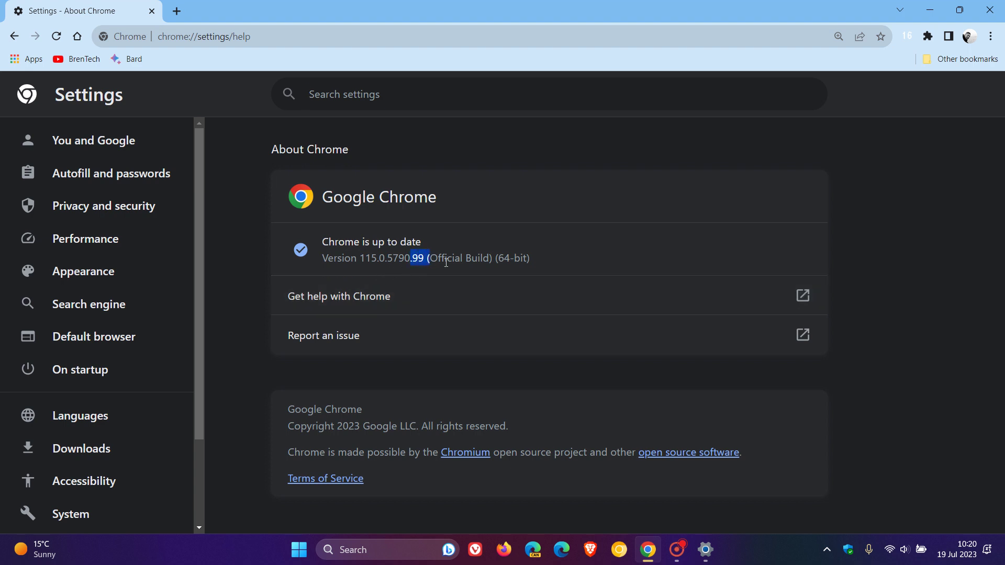
pyautogui.click(665, 184)
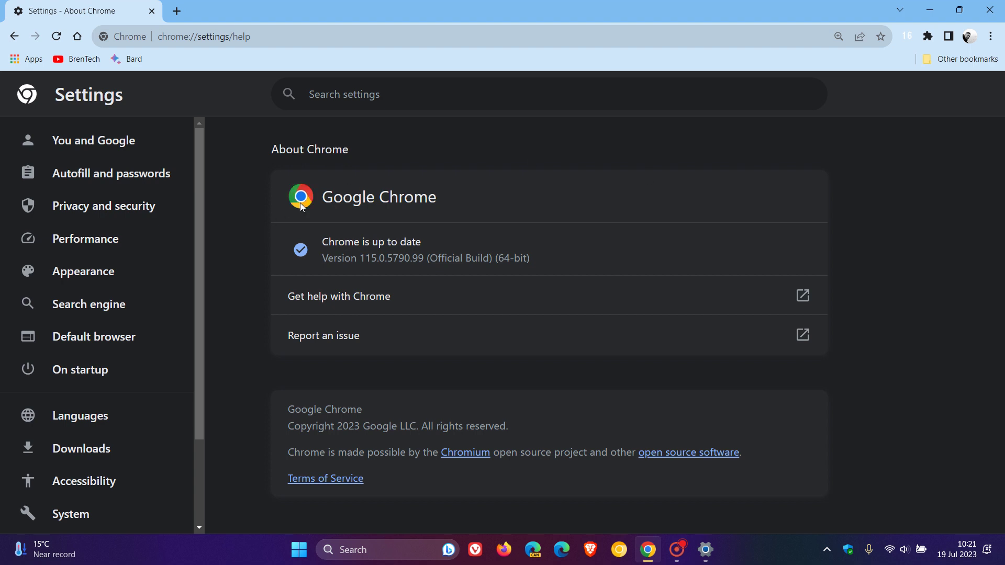
# - Use the Home button to go back from About Chrome to the New Tab page
pyautogui.click(77, 36)
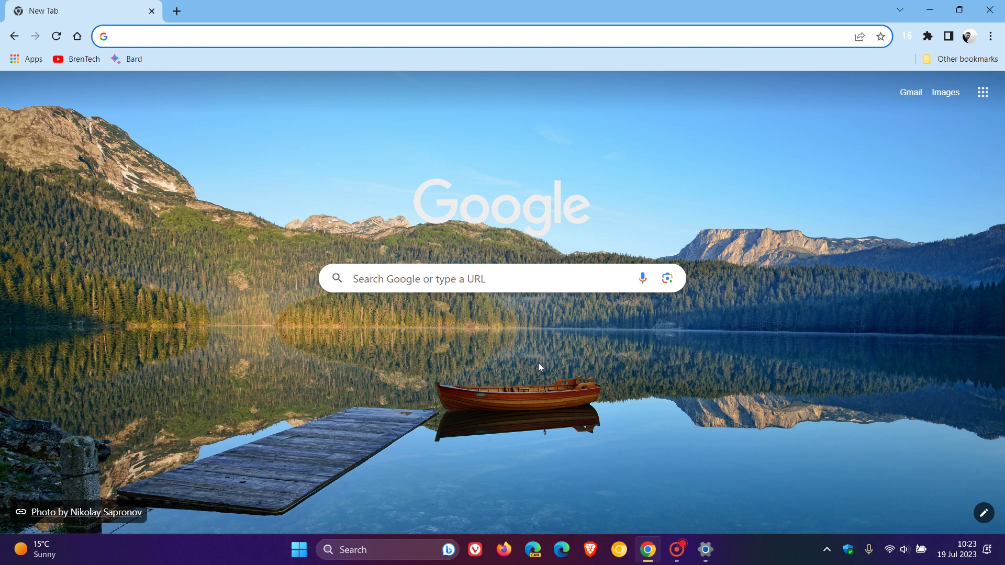
# - Go to chrome://flags using the cf shortcut and filter the flags by 'mica'
pyautogui.click(198, 37)
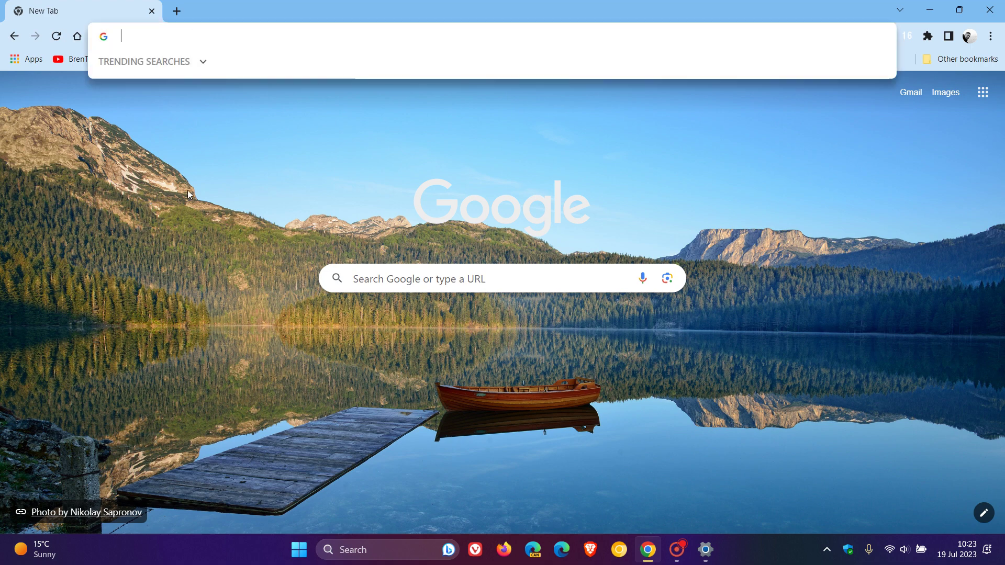
pyautogui.write('cf')
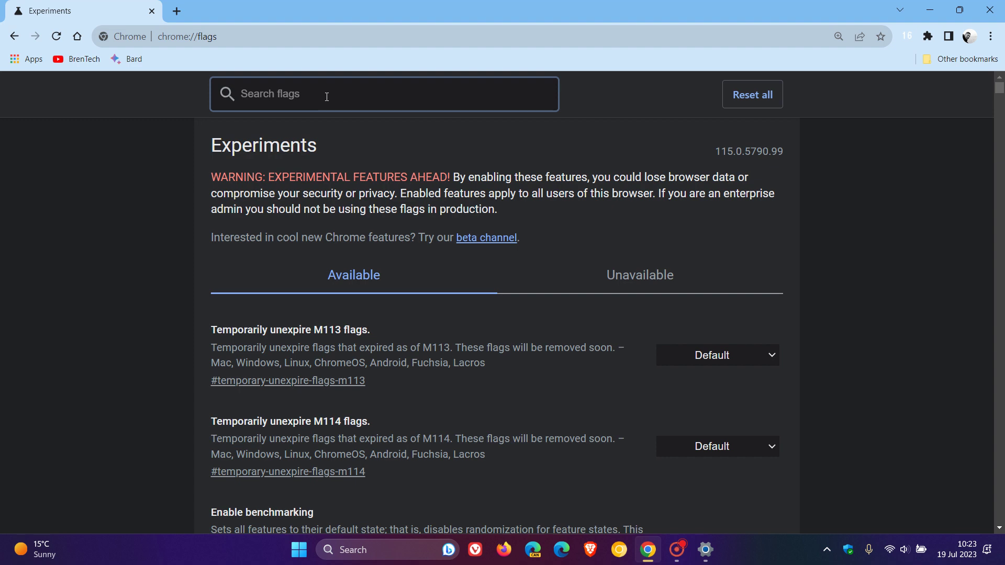
pyautogui.write('mica')
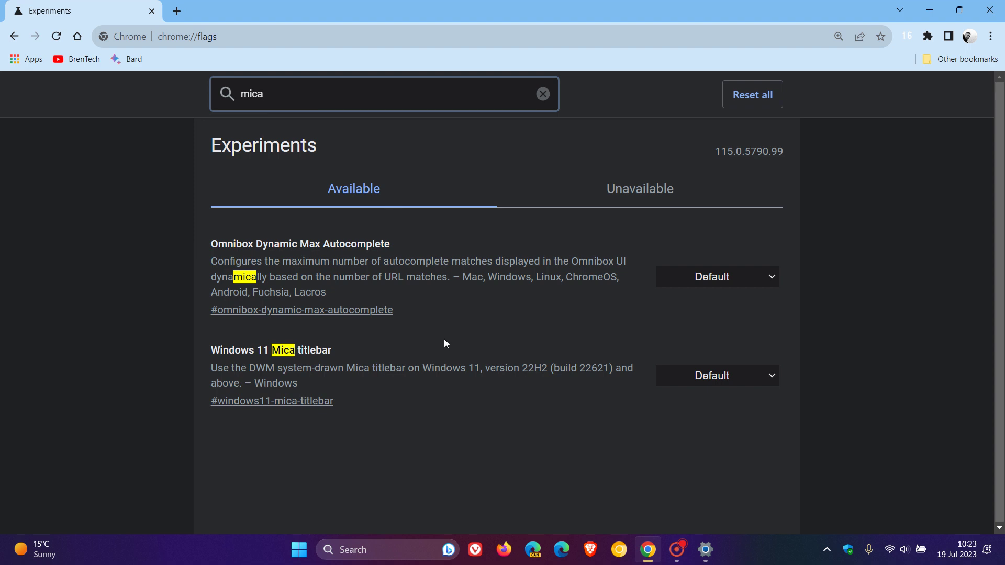
pyautogui.click(376, 400)
# - Set the Windows 11 Mica titlebar flag to Enabled, then minimize the Chrome window
pyautogui.click(713, 377)
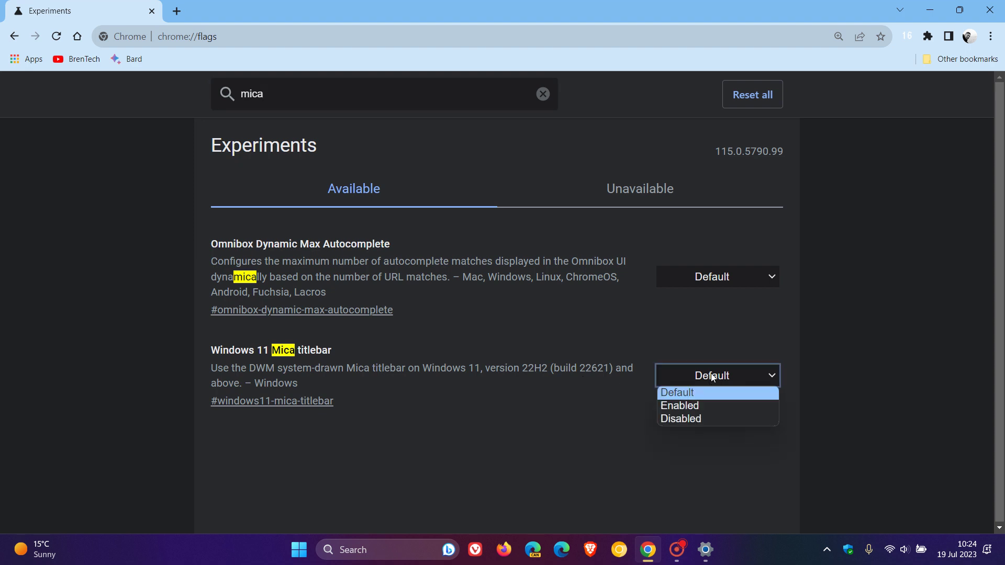
pyautogui.click(721, 407)
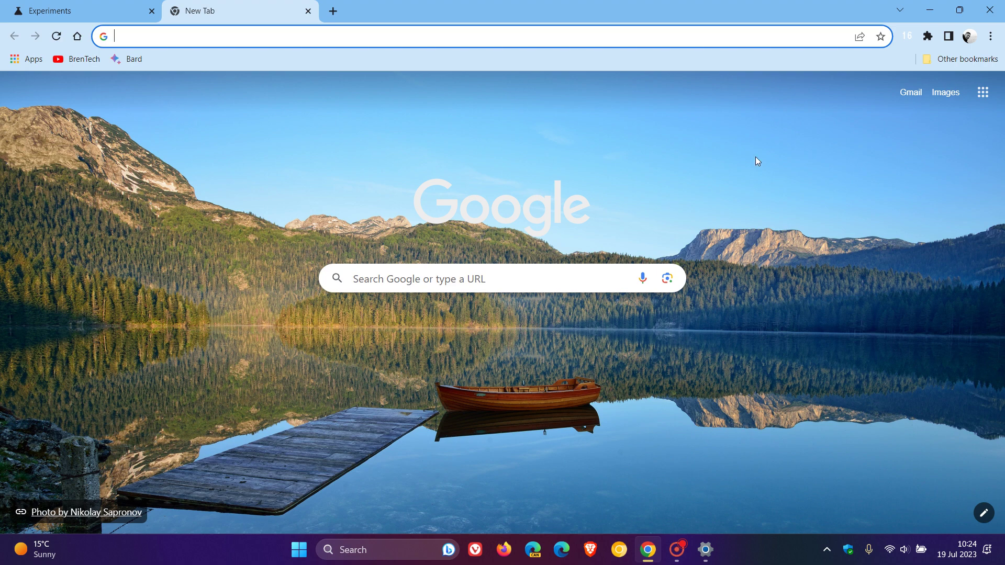
pyautogui.click(960, 8)
pyautogui.click(849, 17)
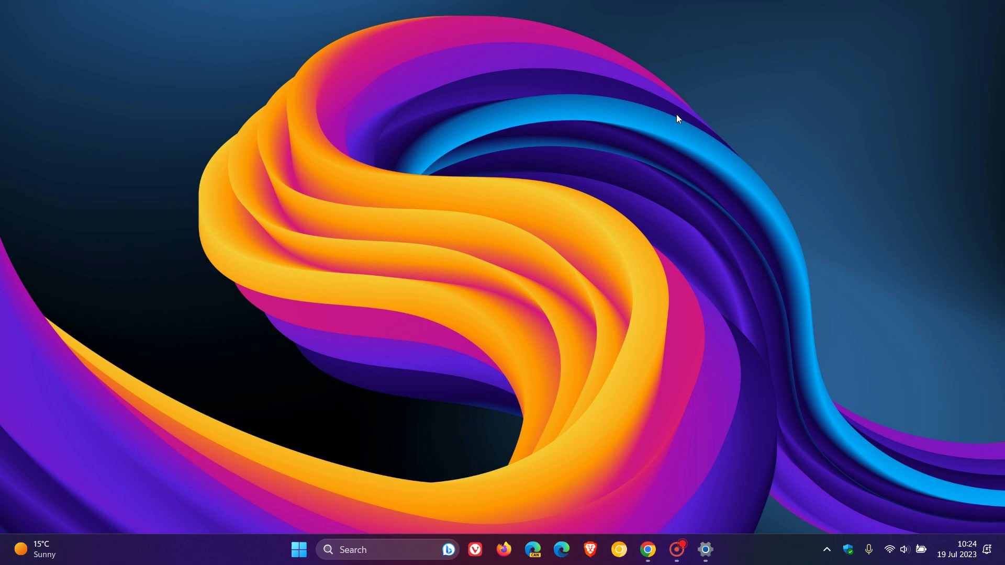
# - Restore Chrome and apply the Classic Chrome theme from the Customize Chrome side panel
pyautogui.click(648, 550)
pyautogui.moveTo(575, 17); pyautogui.dragTo(603, 31)
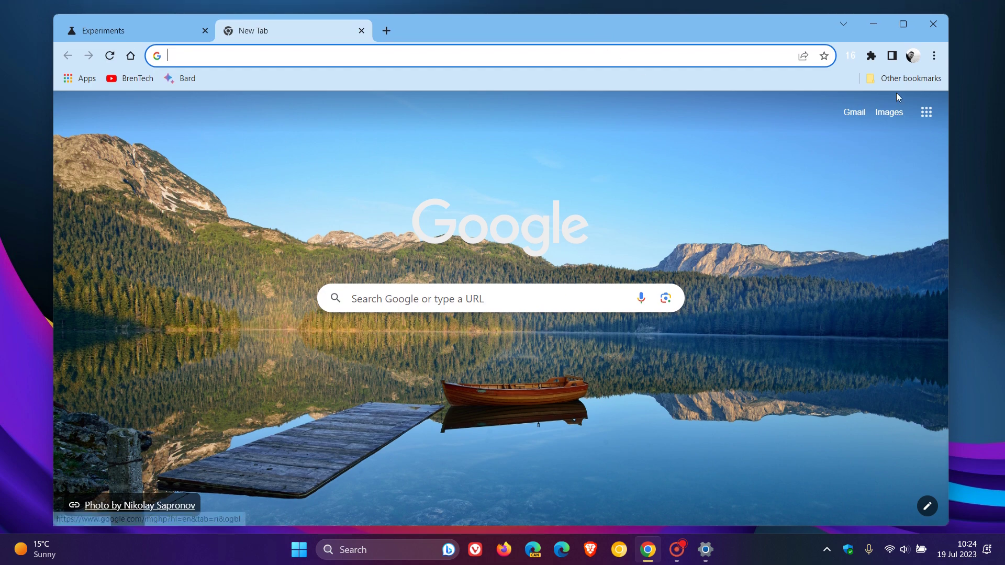
pyautogui.click(892, 56)
pyautogui.click(817, 114)
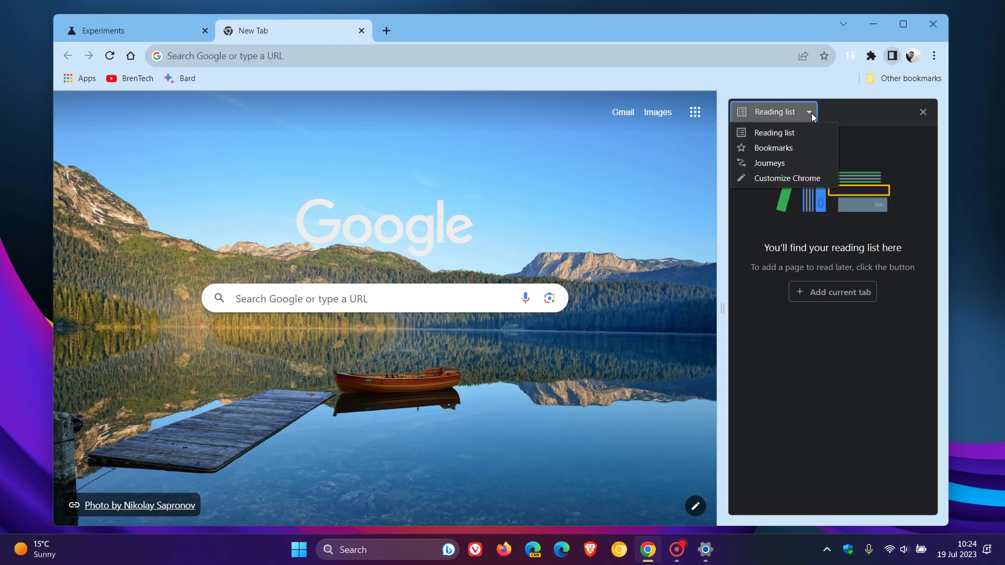
pyautogui.click(801, 178)
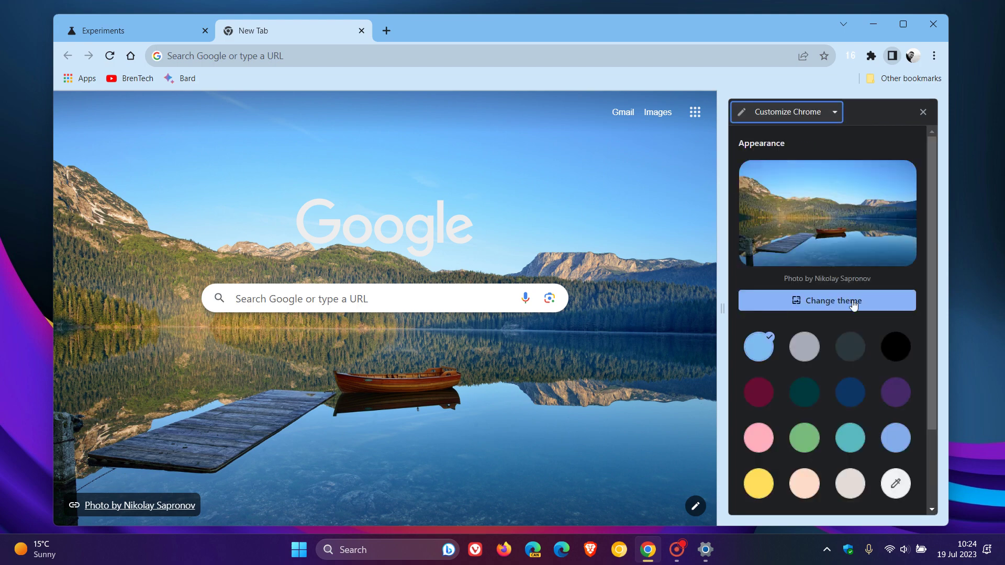
pyautogui.click(844, 302)
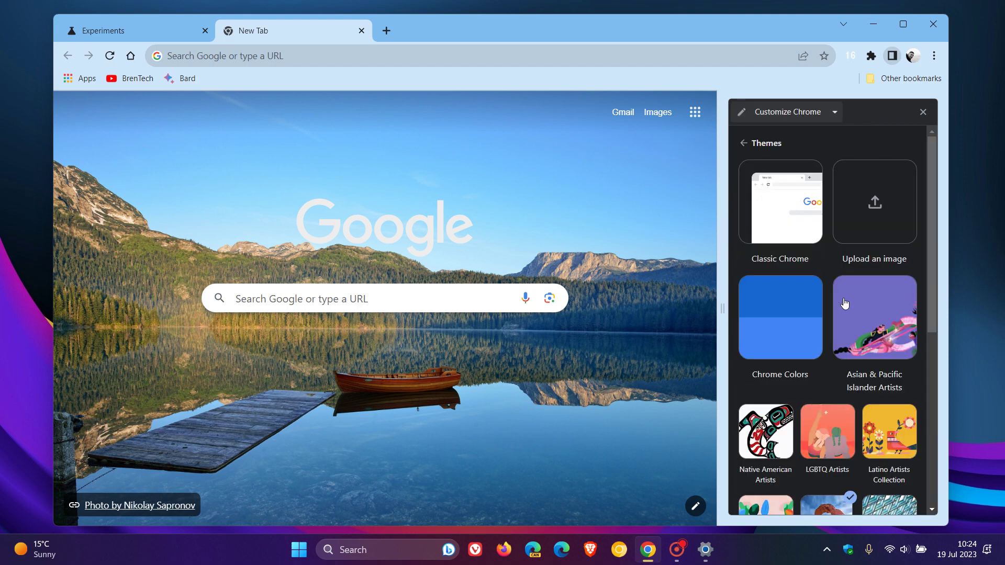
pyautogui.click(792, 202)
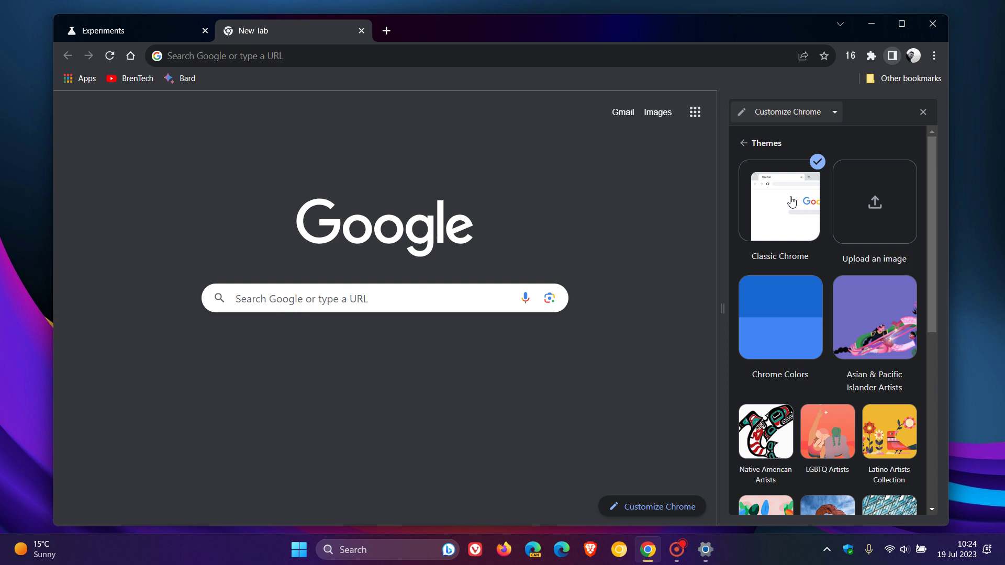
pyautogui.click(924, 112)
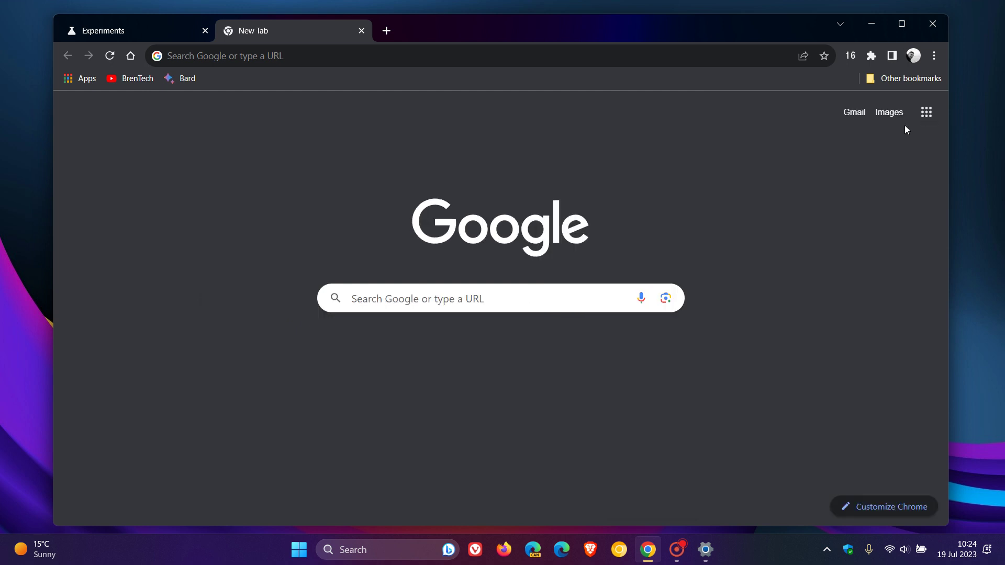
# - Set the Windows colour mode to Light in Settings, then minimize Settings
pyautogui.moveTo(690, 26); pyautogui.dragTo(858, 182)
pyautogui.moveTo(698, 192); pyautogui.dragTo(535, 22)
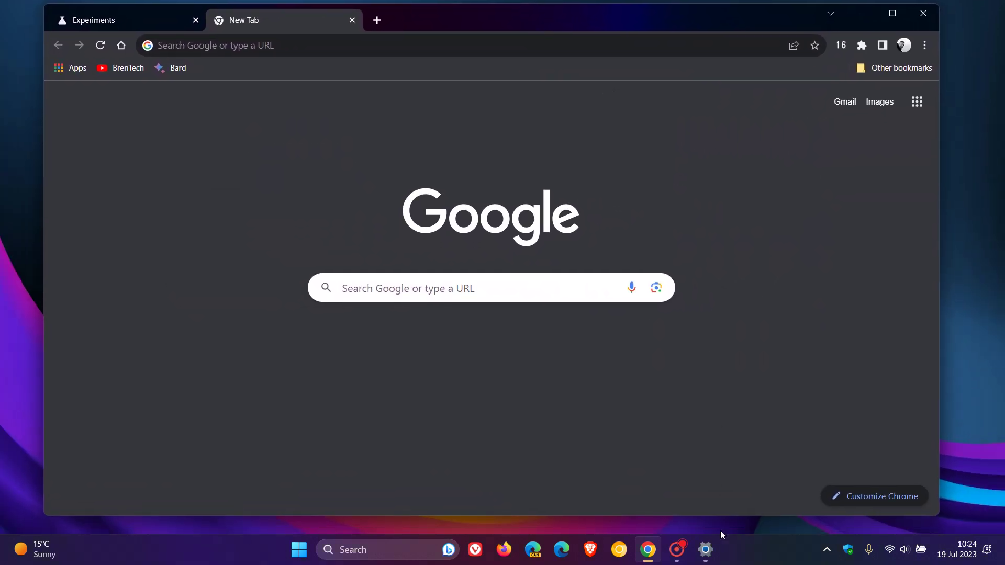
pyautogui.click(710, 561)
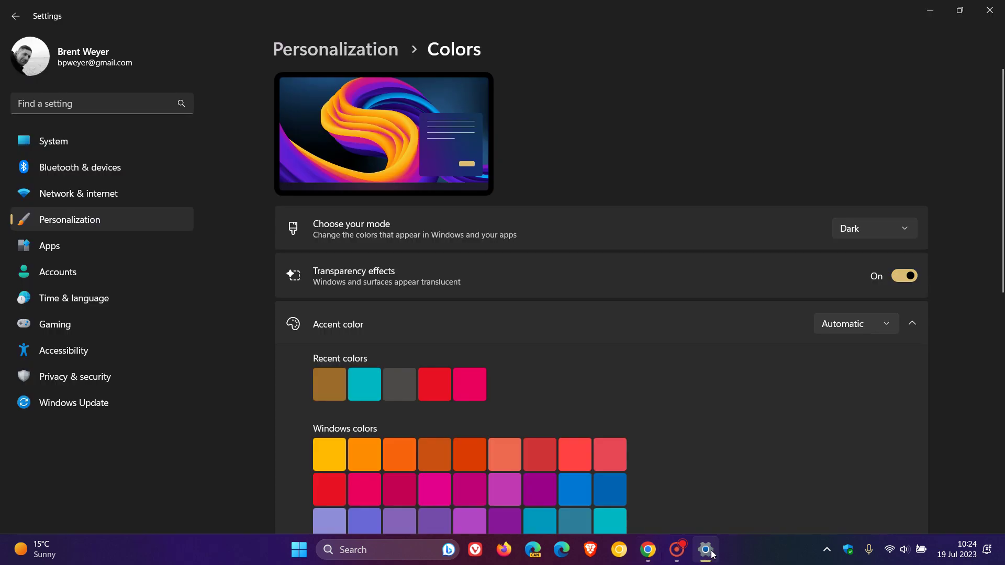
pyautogui.click(855, 233)
pyautogui.click(858, 205)
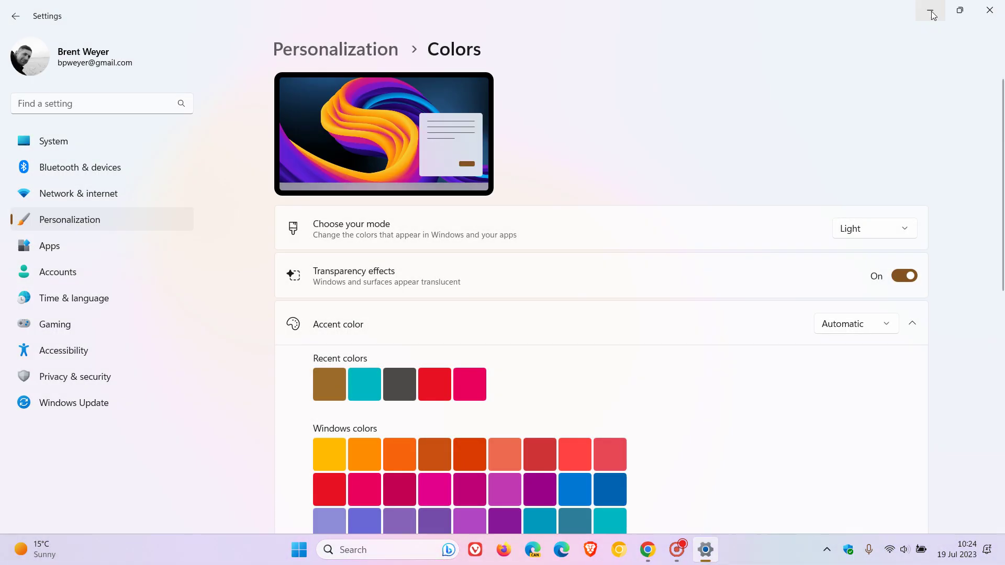
pyautogui.click(931, 12)
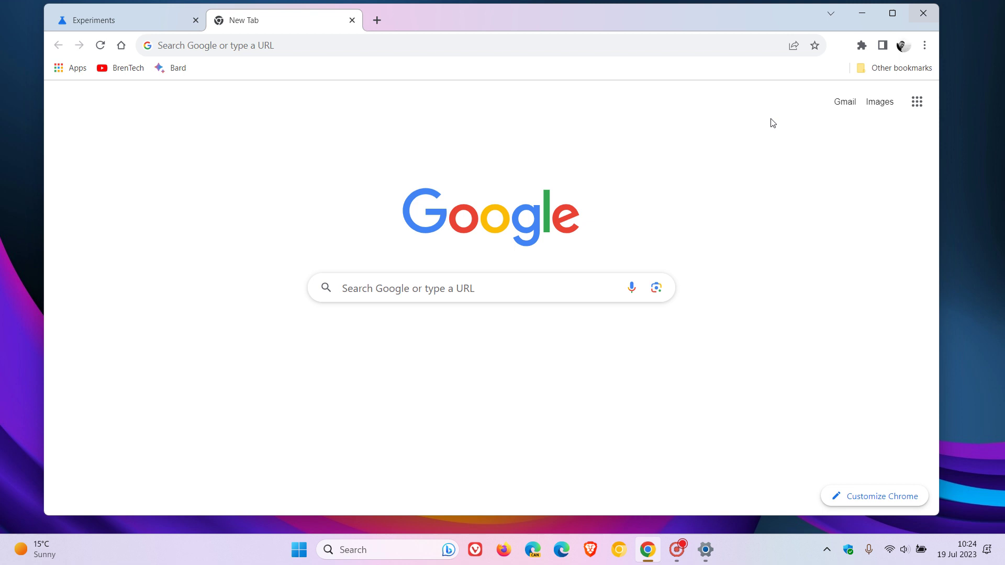
# - Drag the Chrome window around the desktop and return to the Experiments tab showing Mica titlebar Enabled
pyautogui.moveTo(668, 13); pyautogui.dragTo(518, 214)
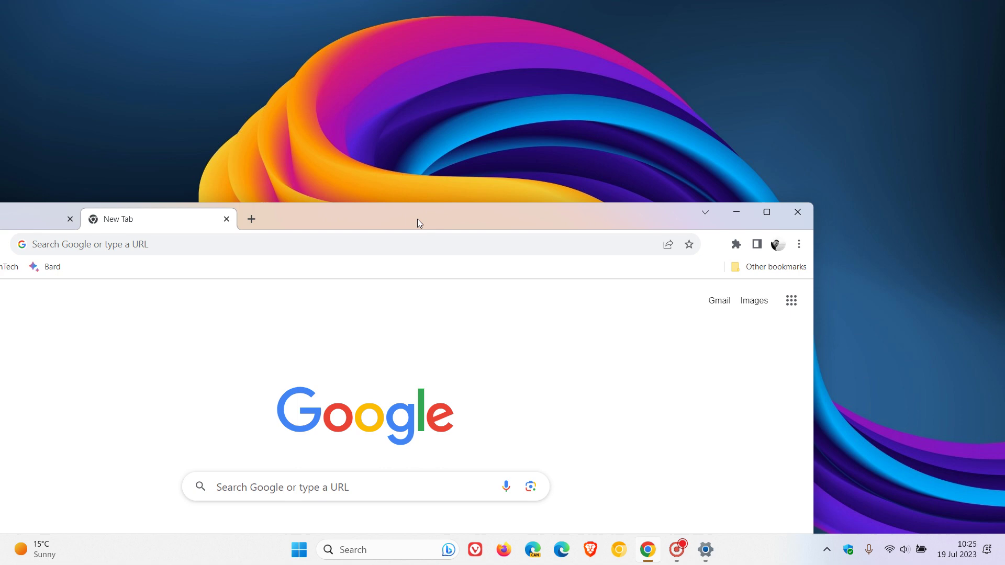
pyautogui.moveTo(417, 220); pyautogui.dragTo(545, 33)
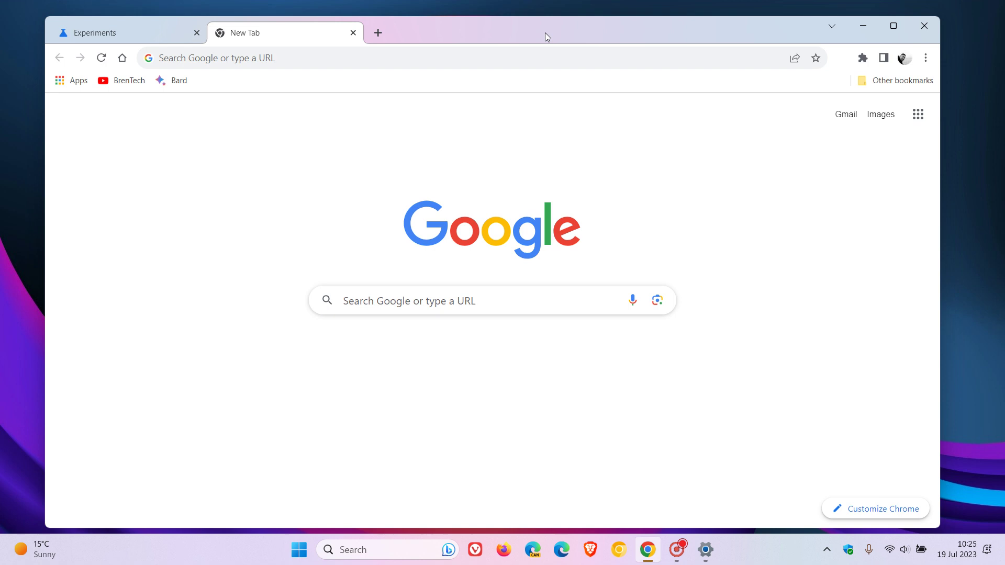
pyautogui.click(167, 27)
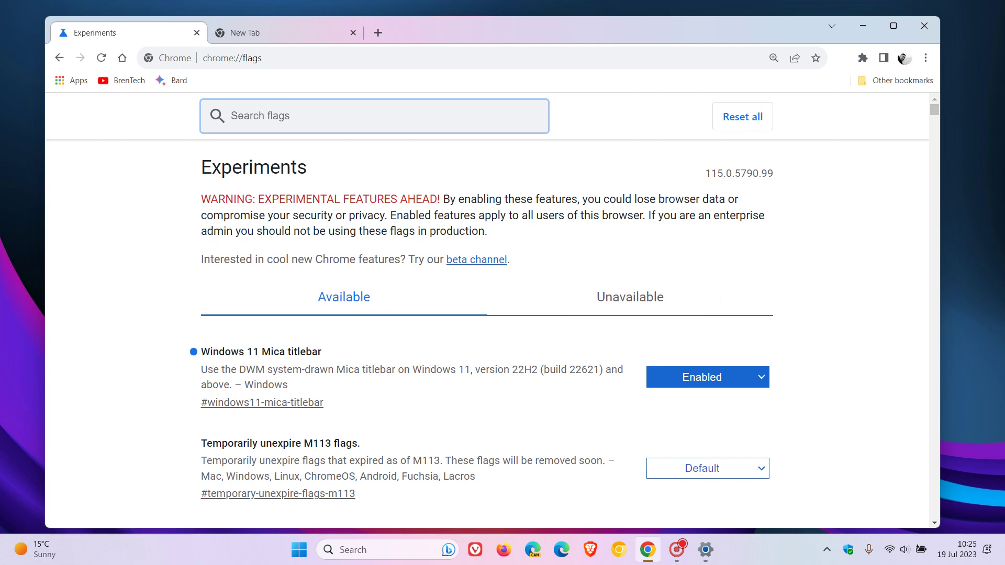
# - Search flags for 'reading', enable Reading Mode, relaunch Chrome, and maximize it on the New Tab page
pyautogui.write('read')
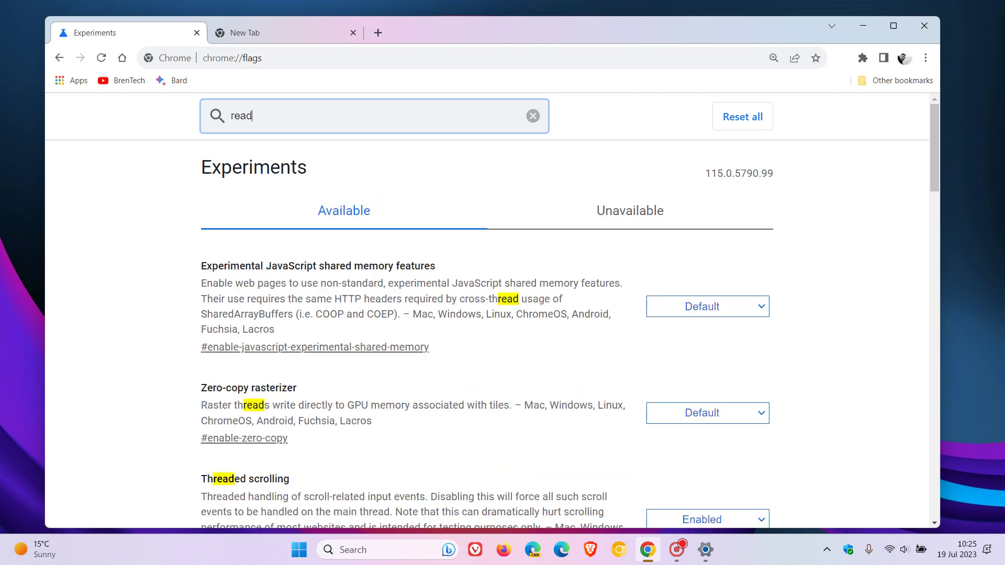
pyautogui.write('ing')
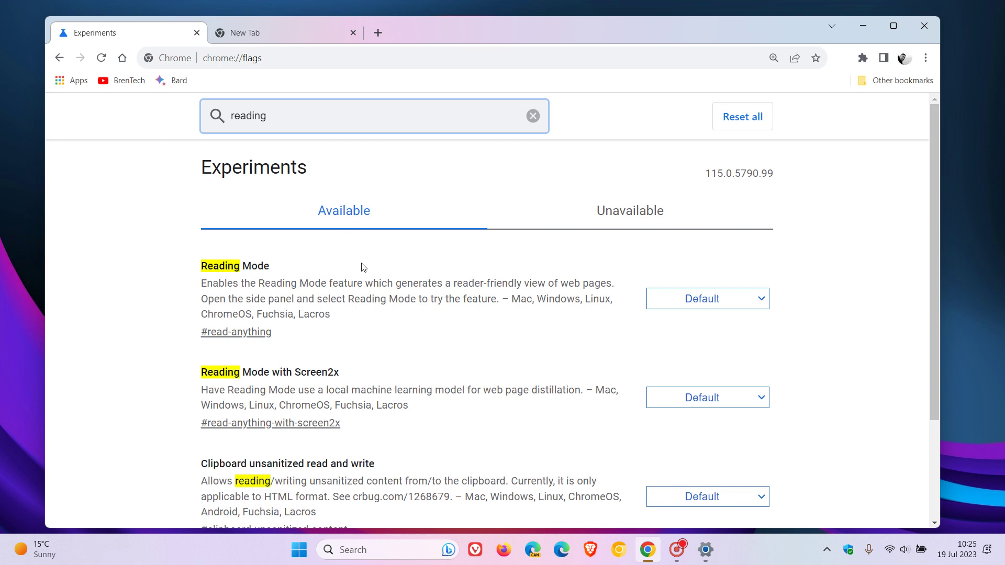
pyautogui.click(365, 325)
pyautogui.click(683, 302)
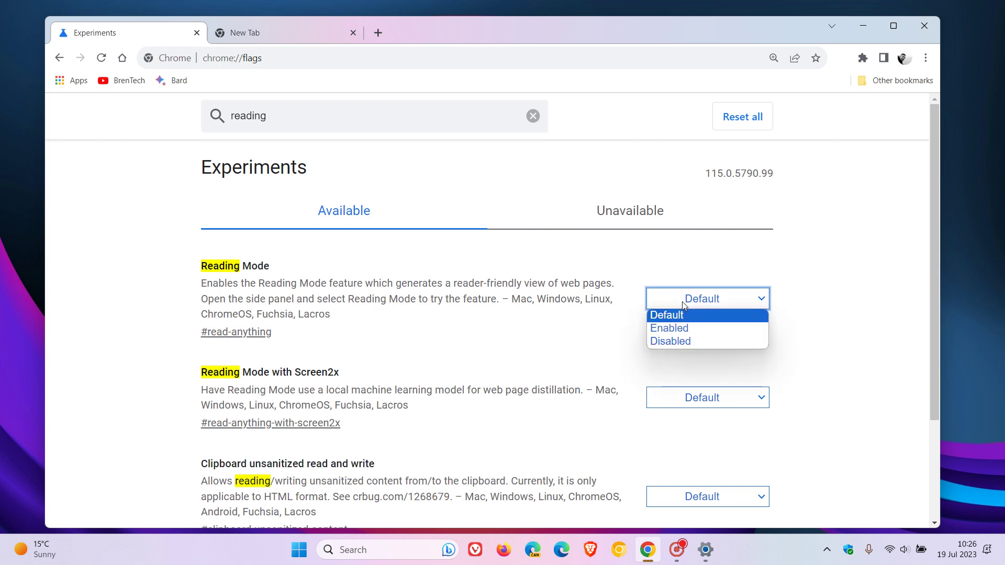
pyautogui.click(683, 329)
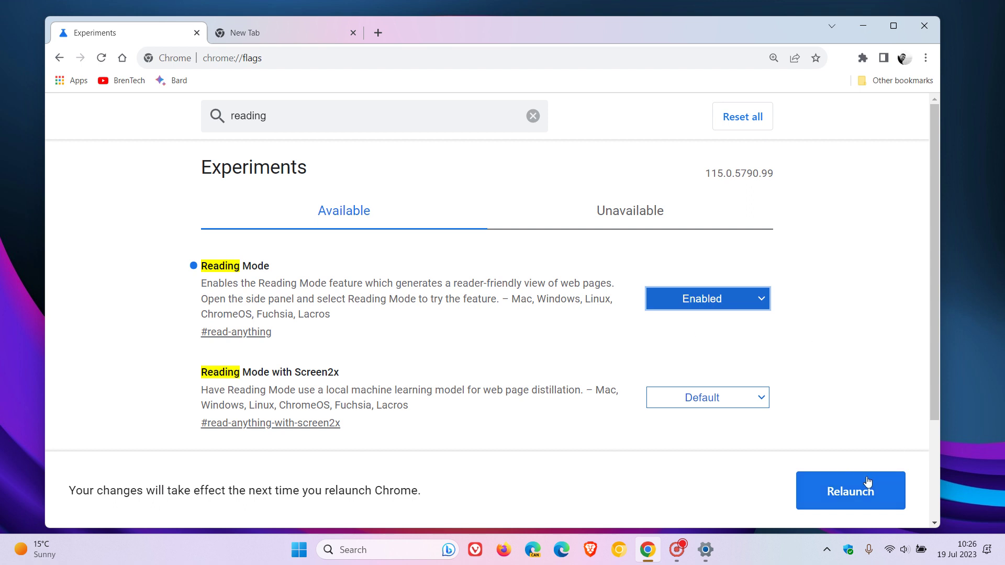
pyautogui.click(854, 490)
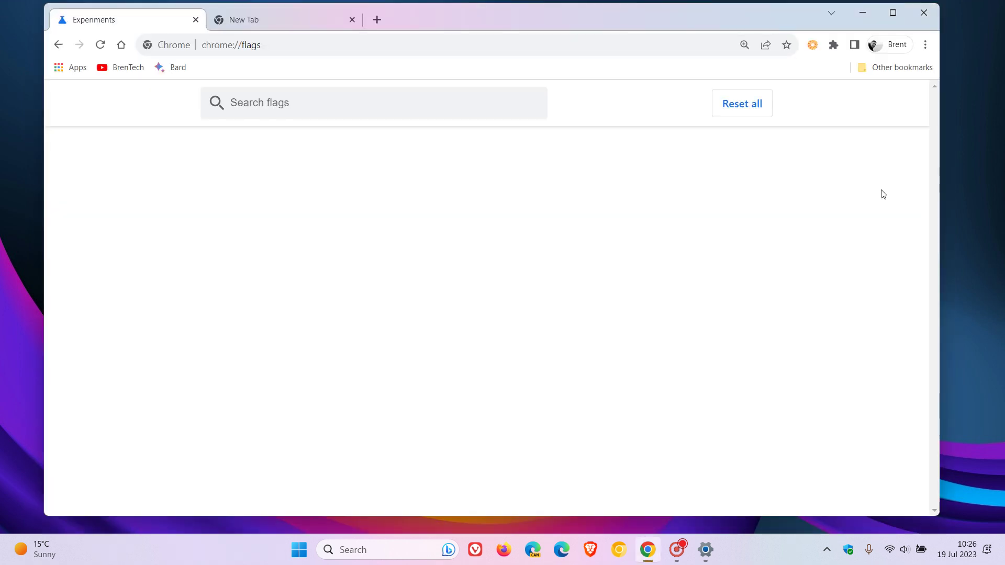
pyautogui.click(345, 25)
pyautogui.click(893, 12)
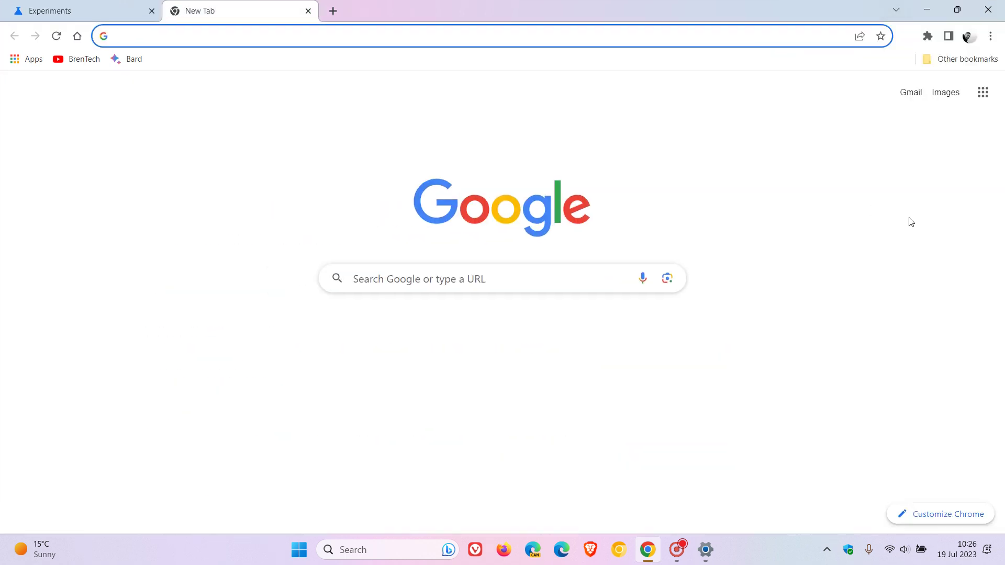
# - Switch the side panel to Reading mode
pyautogui.click(950, 36)
pyautogui.click(853, 97)
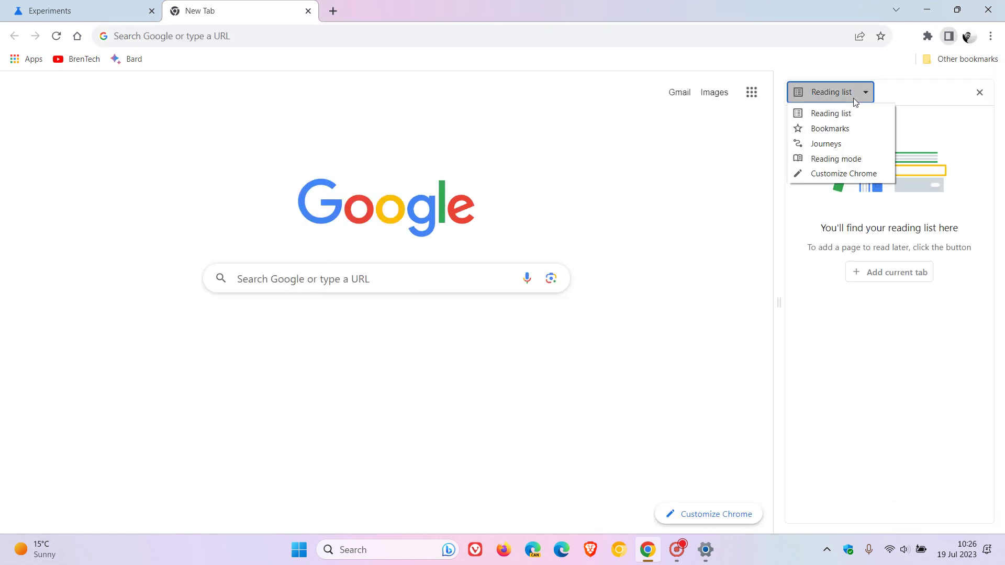
pyautogui.click(855, 158)
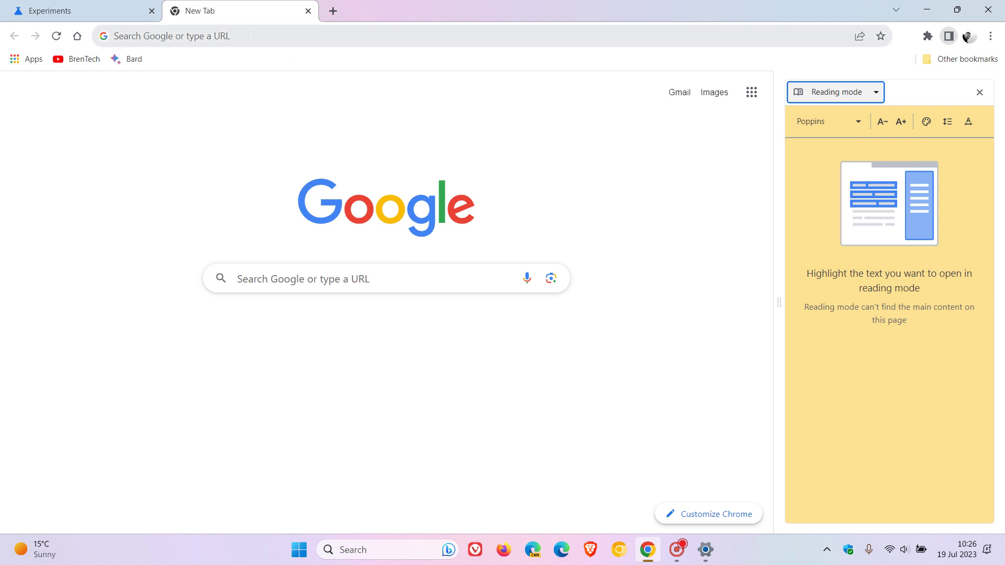
# - Search for 'wiki' and open the Wikipedia Main Page
pyautogui.click(267, 36)
pyautogui.write('wi')
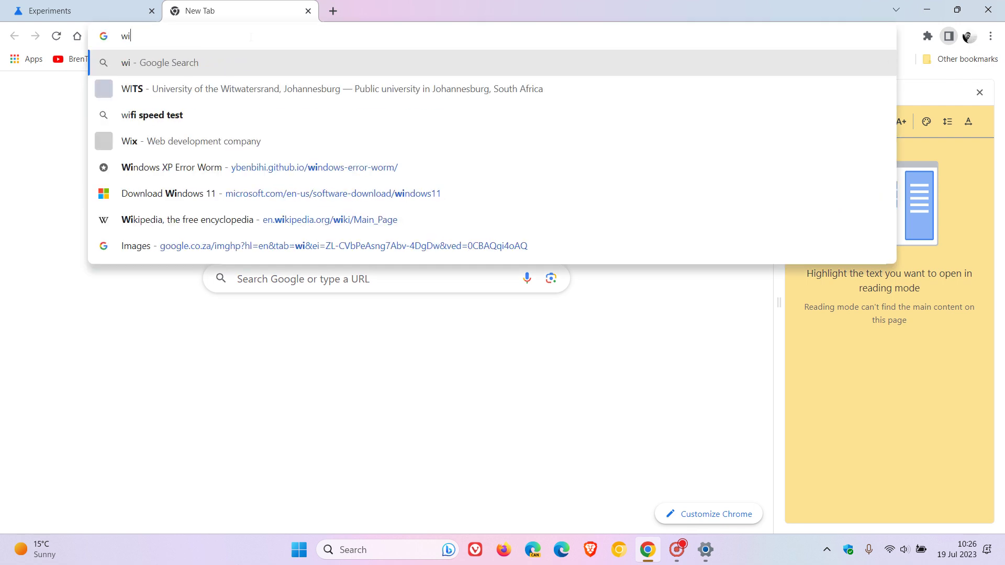
pyautogui.write('ki')
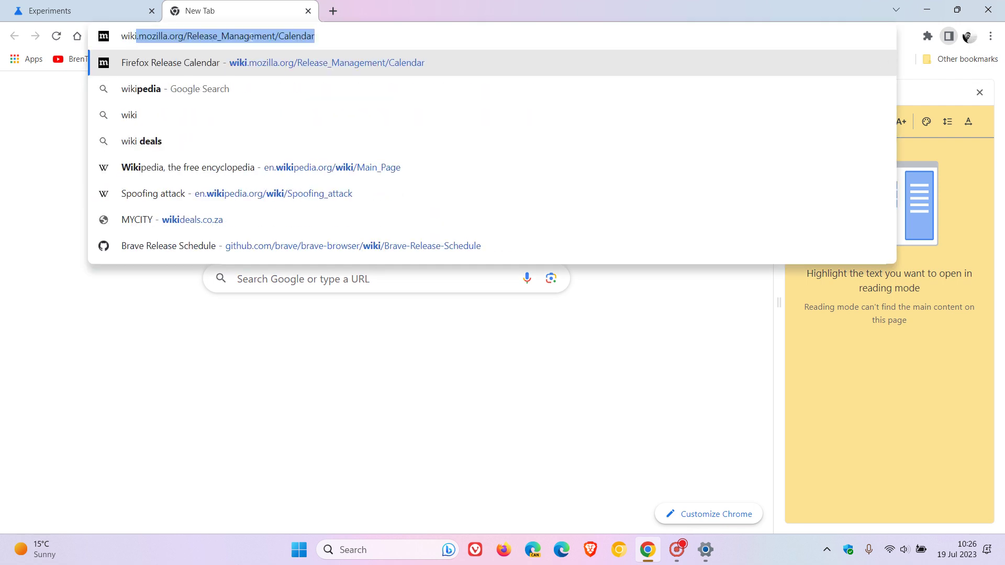
pyautogui.click(234, 88)
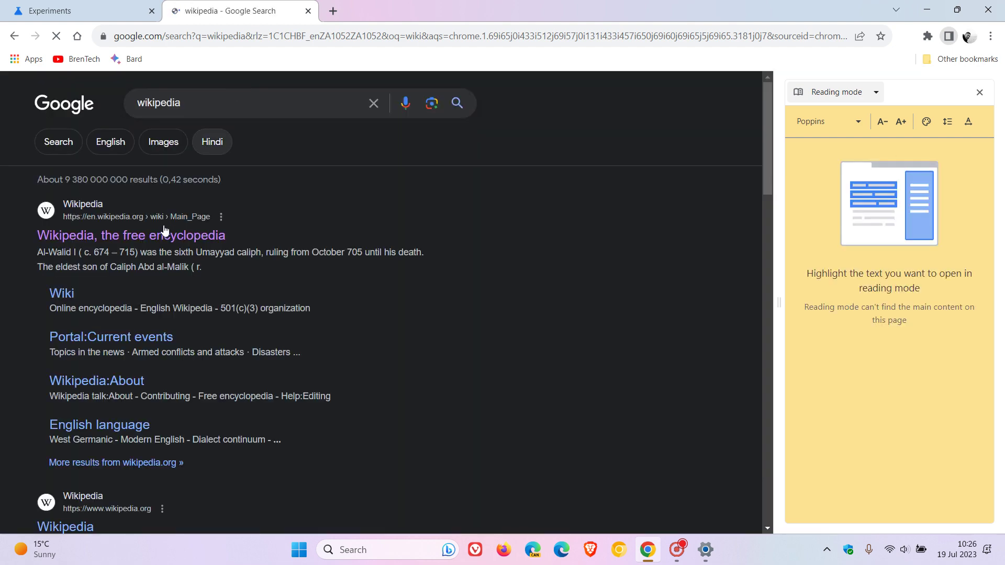
pyautogui.click(167, 240)
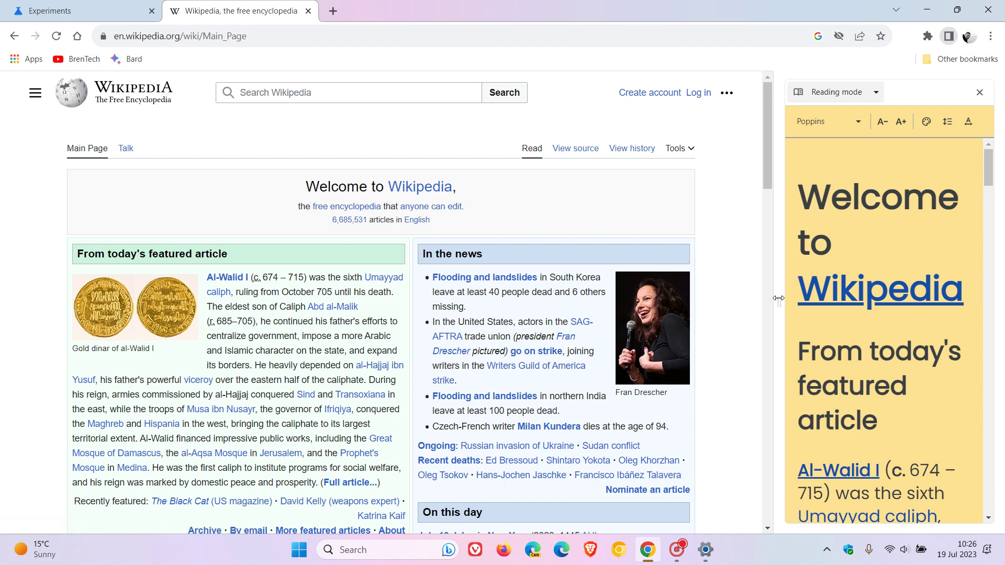
# - Drag the panel divider left to widen Reading mode, then scroll through the Wikipedia text
pyautogui.moveTo(779, 297); pyautogui.dragTo(674, 319)
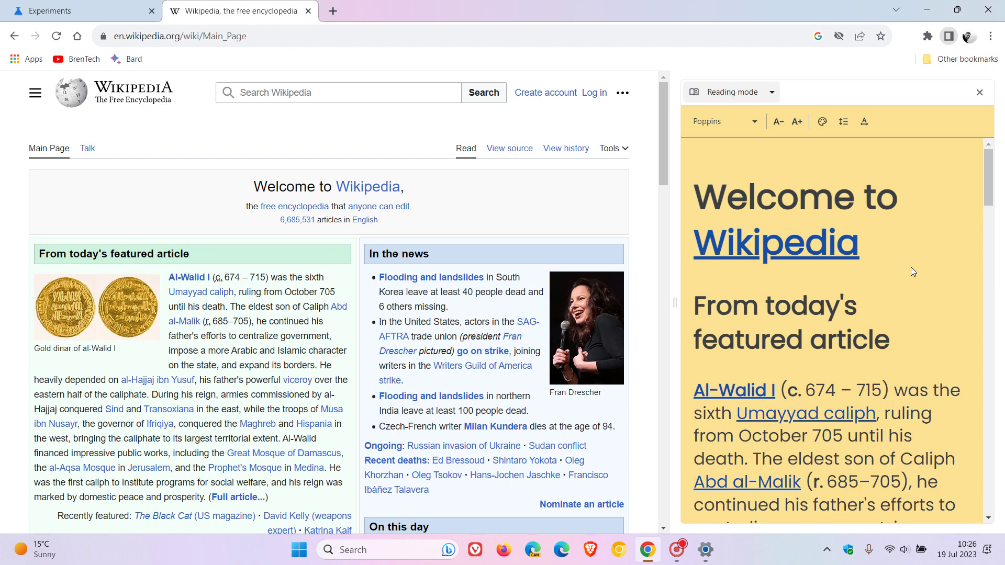
pyautogui.scroll(-12, 911, 267)
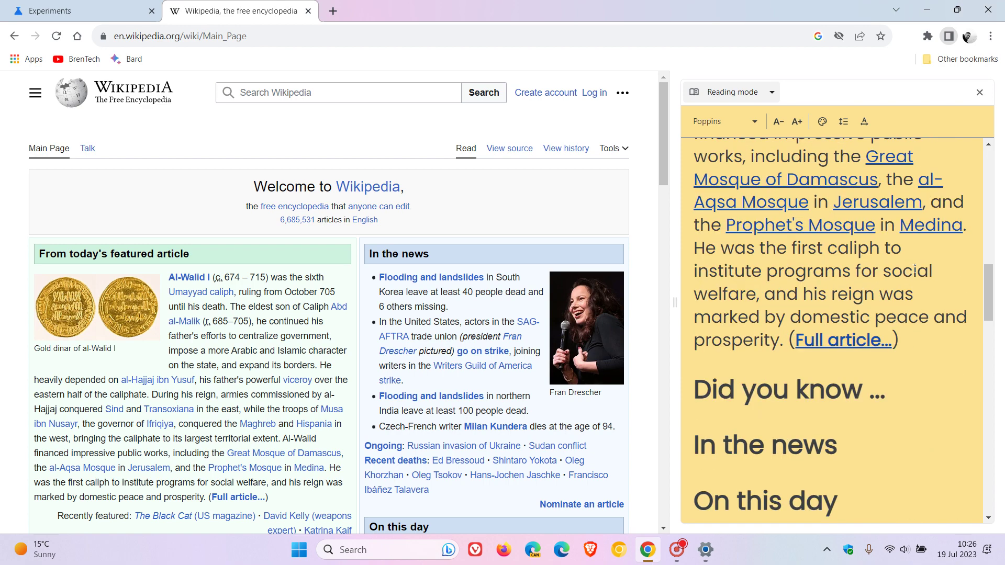
pyautogui.scroll(10, 916, 348)
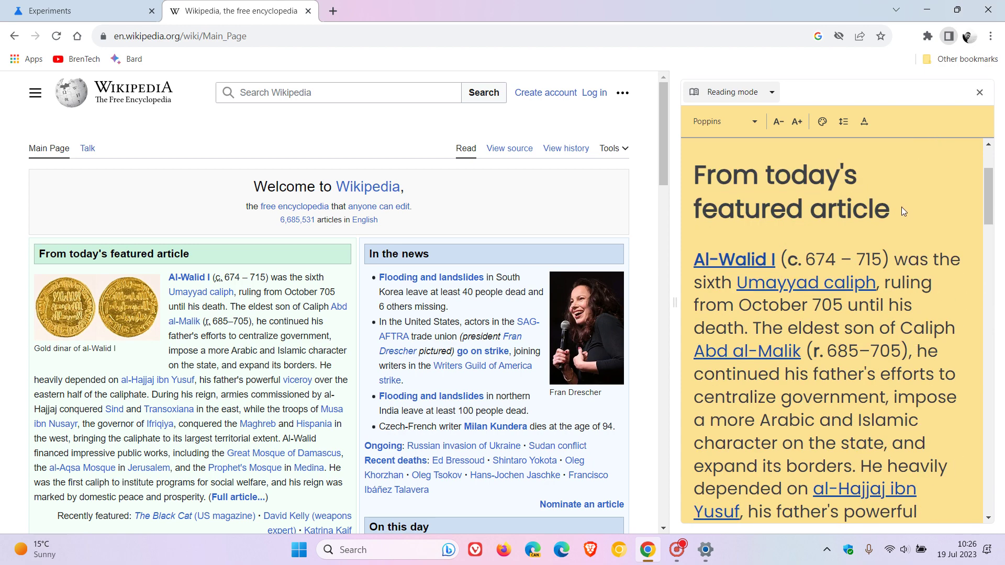
pyautogui.scroll(-15, 902, 207)
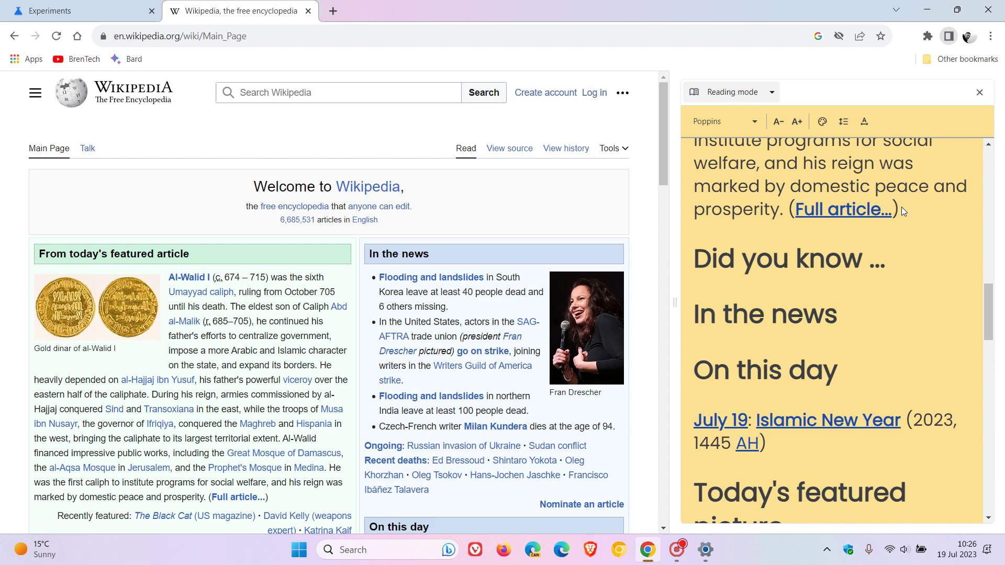
pyautogui.scroll(-6, 901, 206)
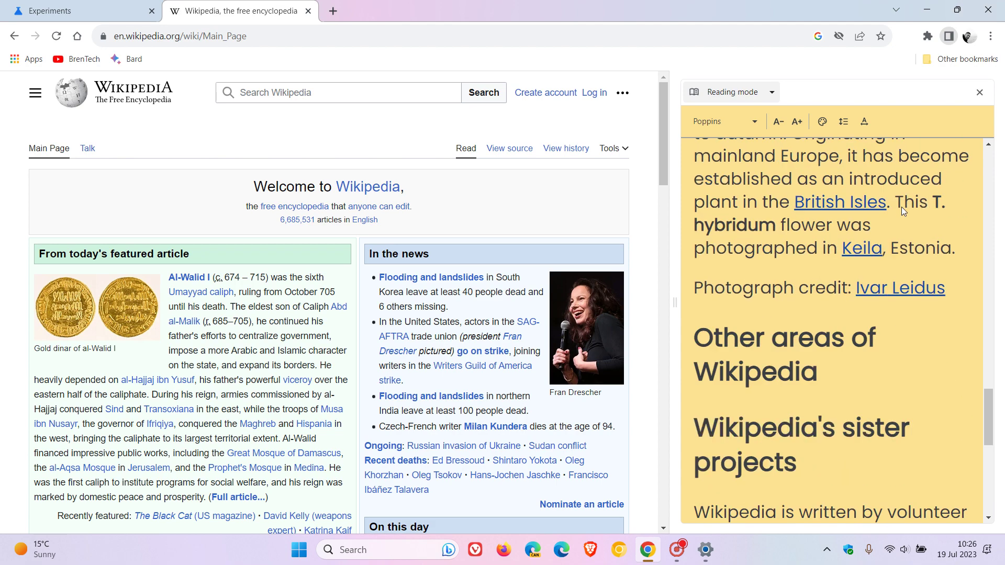
pyautogui.scroll(10, 901, 206)
pyautogui.scroll(8, 901, 206)
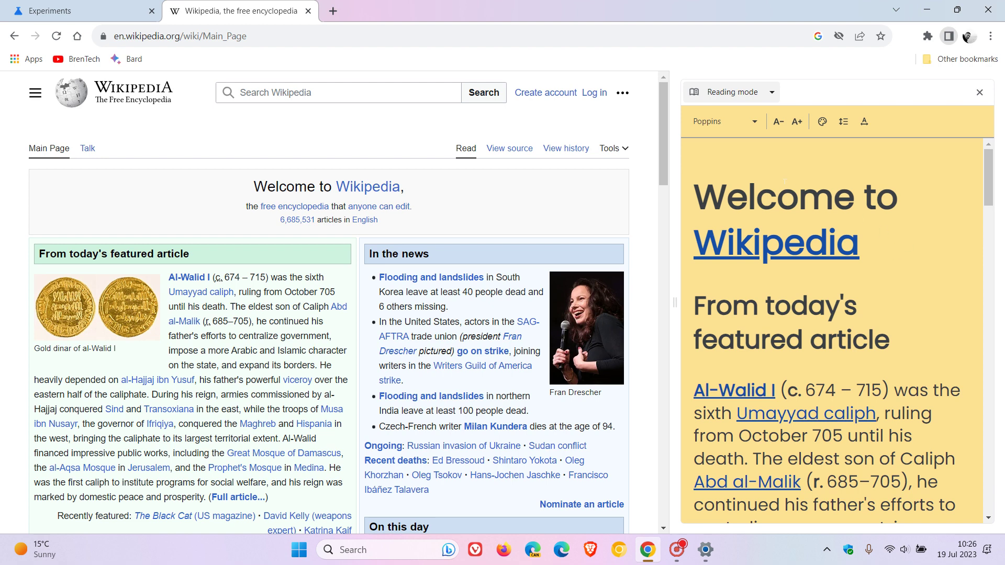
# - Keep the Poppins font, try smaller then larger text, and set the Blue colour theme
pyautogui.click(755, 120)
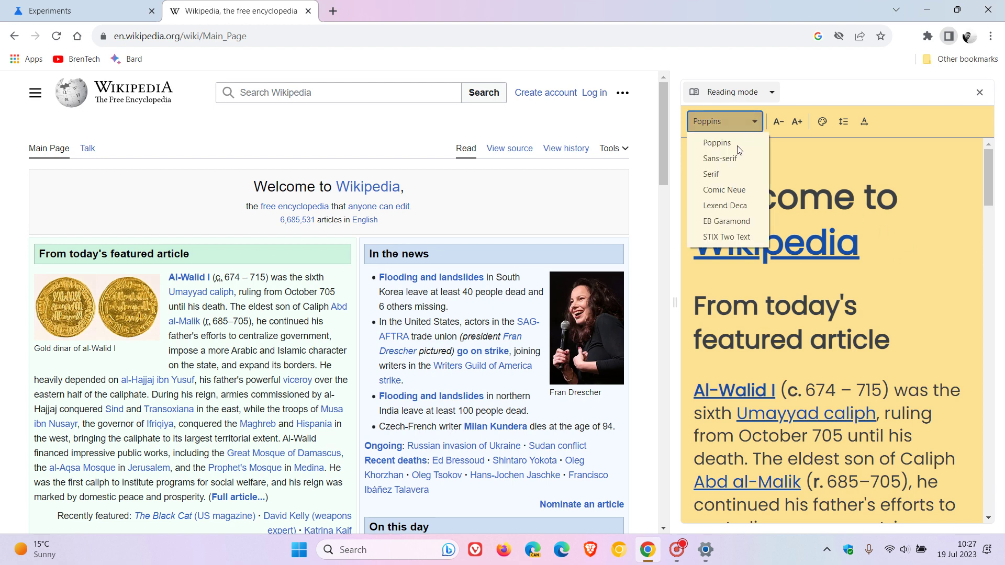
pyautogui.click(796, 165)
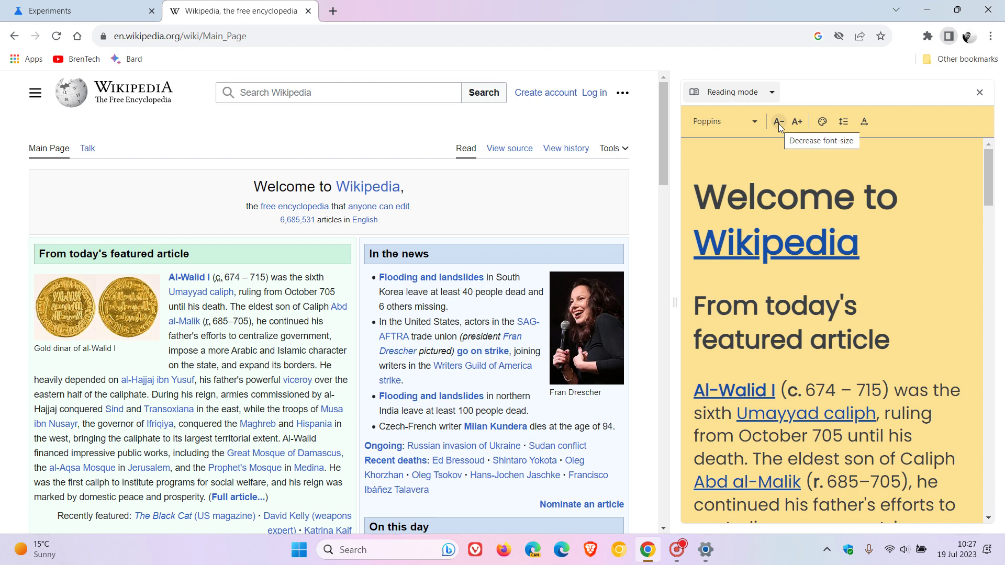
pyautogui.click(778, 124)
pyautogui.click(798, 125)
pyautogui.click(821, 123)
pyautogui.click(838, 223)
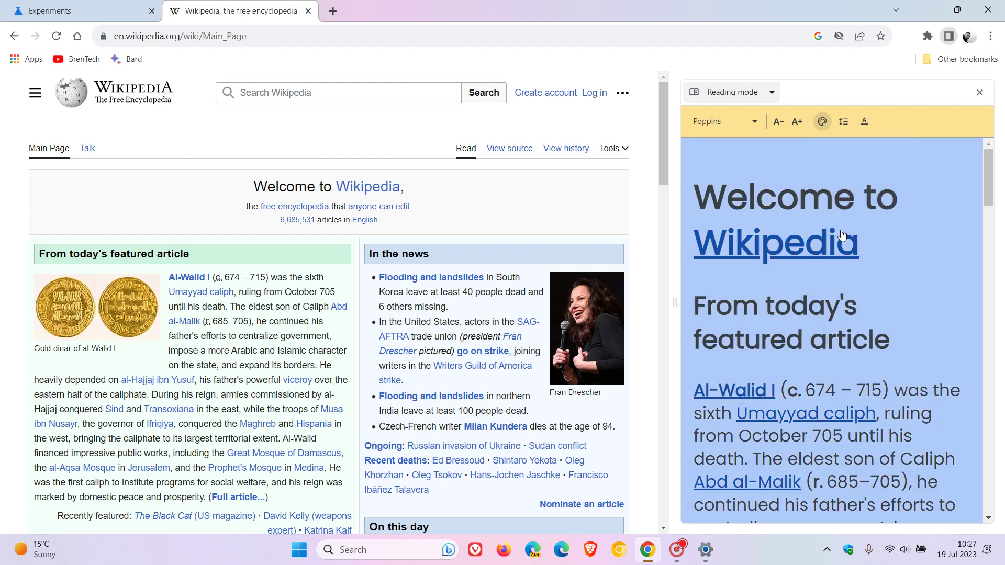
# - Try loose and very loose line height and very wide letter spacing, then reset both to Standard
pyautogui.click(844, 123)
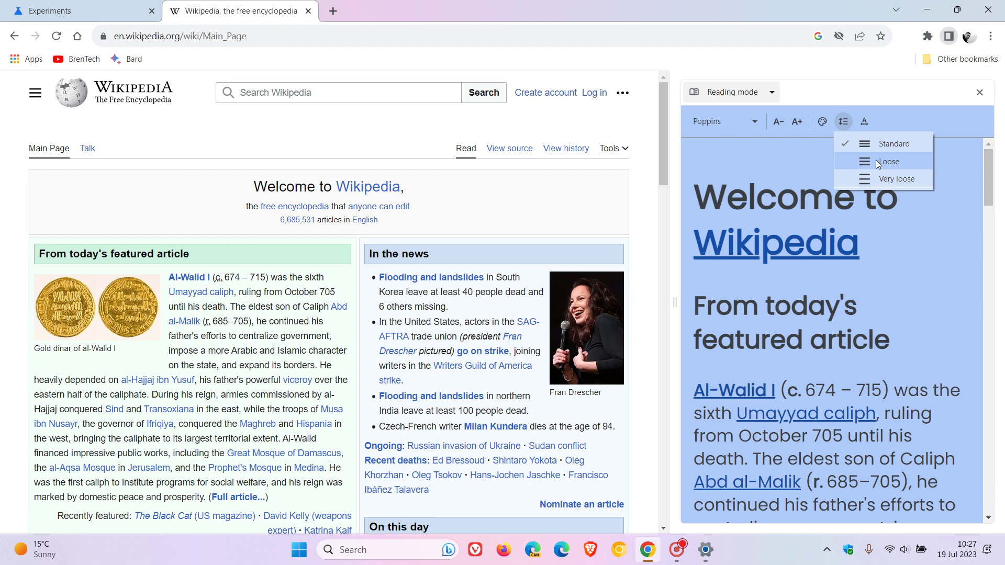
pyautogui.click(875, 160)
pyautogui.click(843, 122)
pyautogui.click(864, 180)
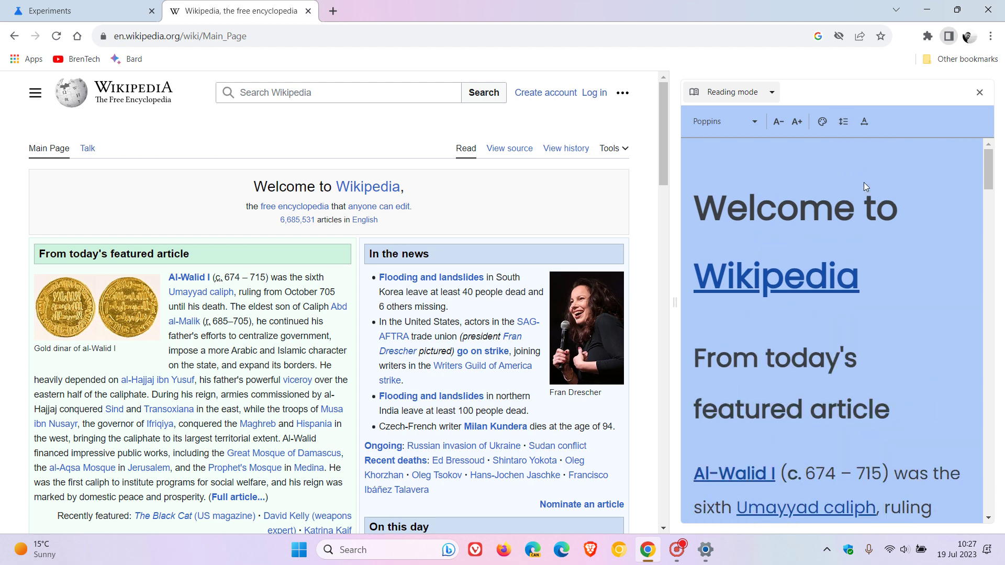
pyautogui.click(843, 122)
pyautogui.click(855, 138)
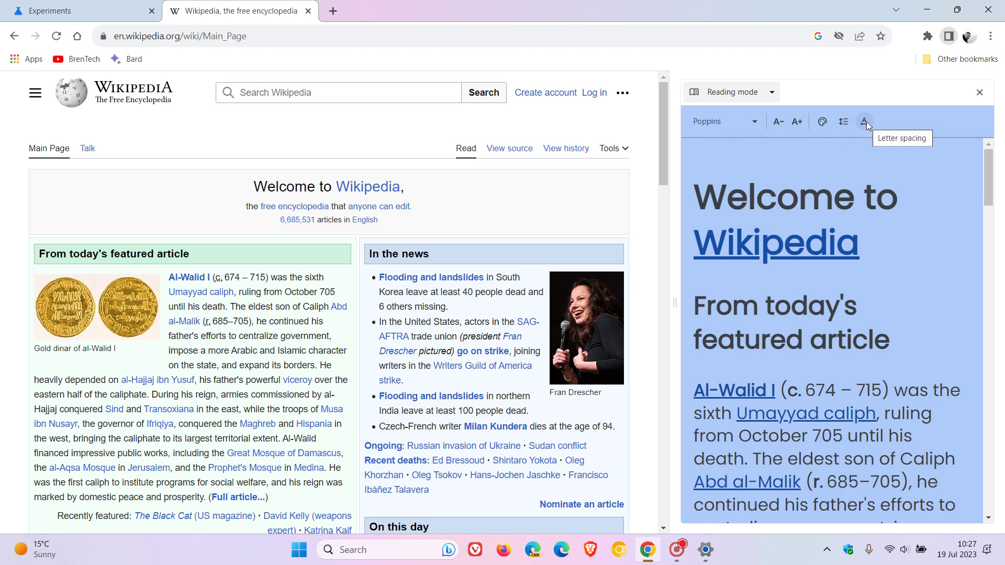
pyautogui.click(864, 122)
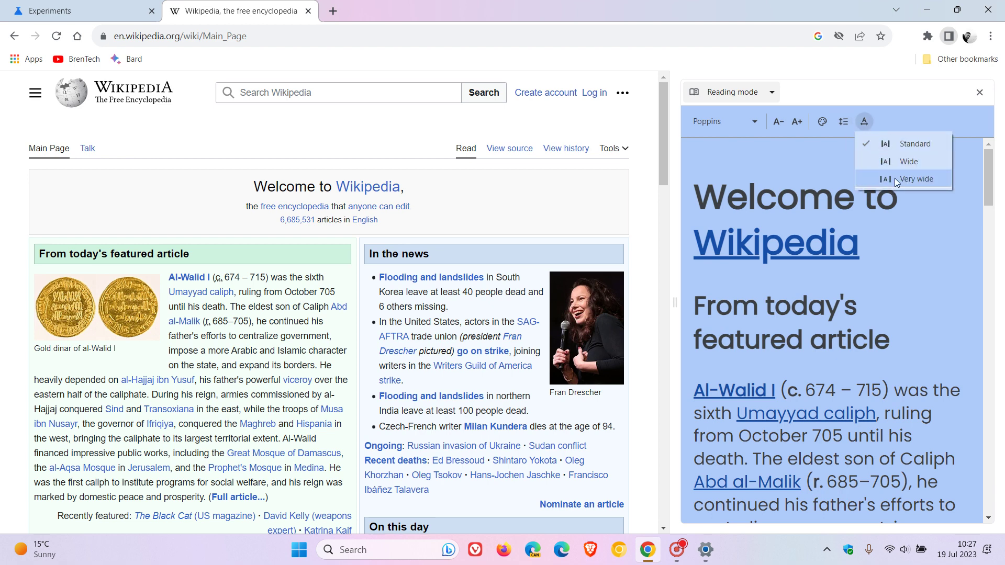
pyautogui.click(894, 178)
pyautogui.click(867, 125)
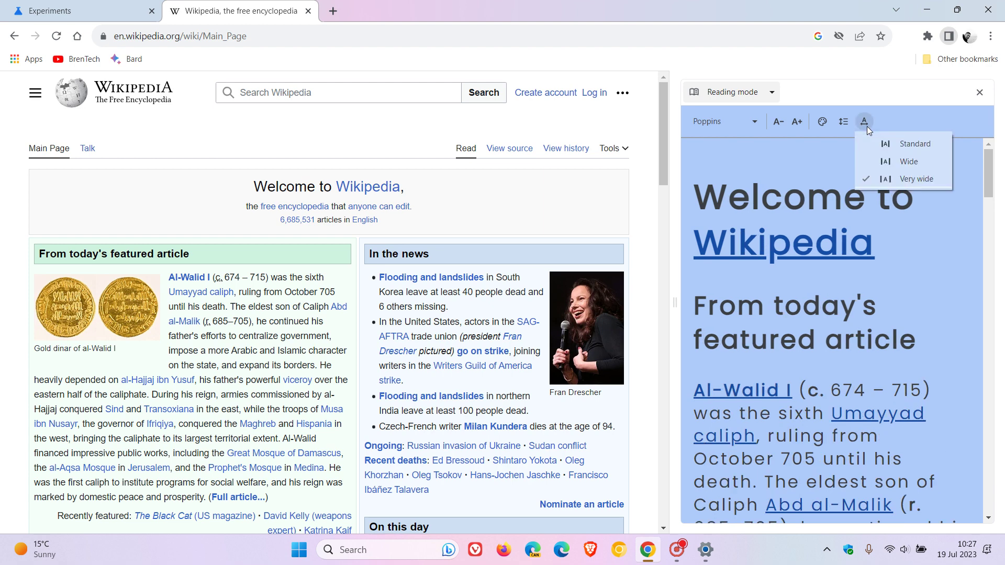
pyautogui.click(900, 141)
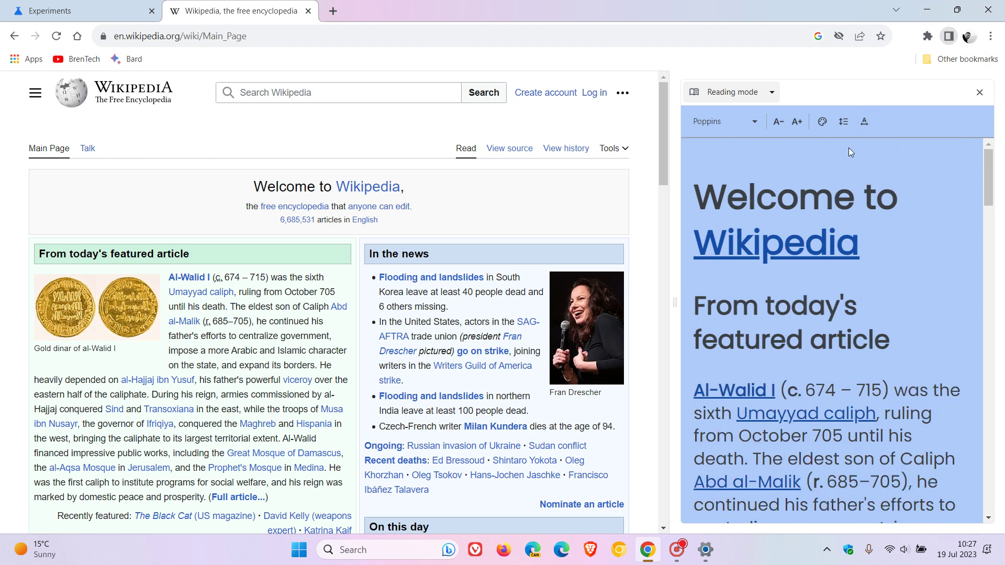
# - Go back to the New Tab page with the Google search box and dismiss the Reading mode panel
pyautogui.click(79, 36)
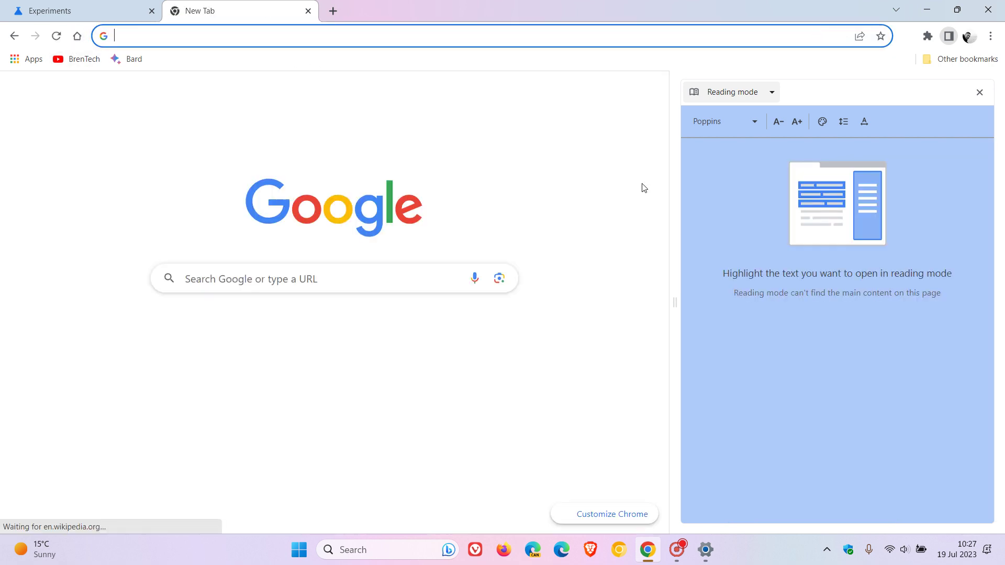
pyautogui.click(979, 92)
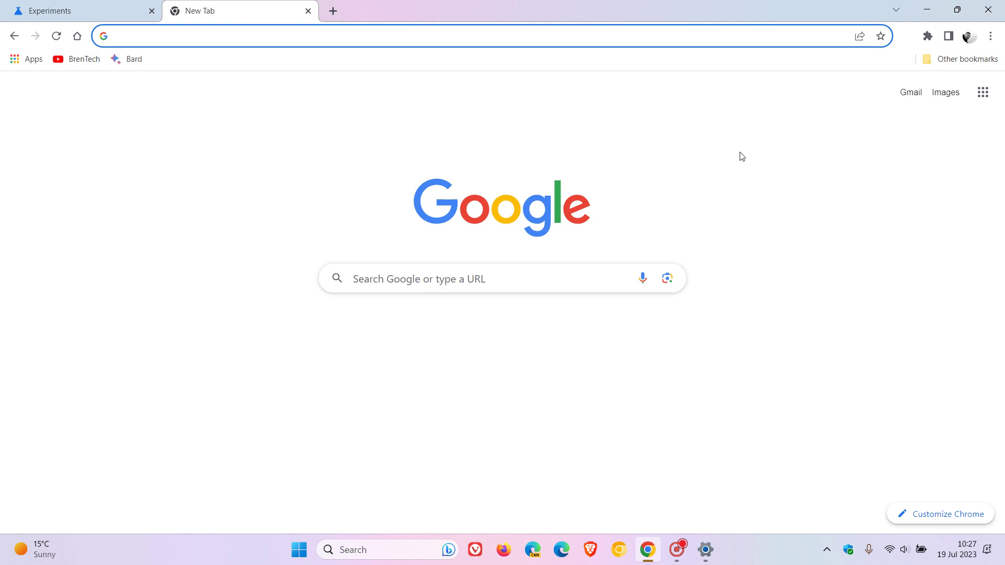